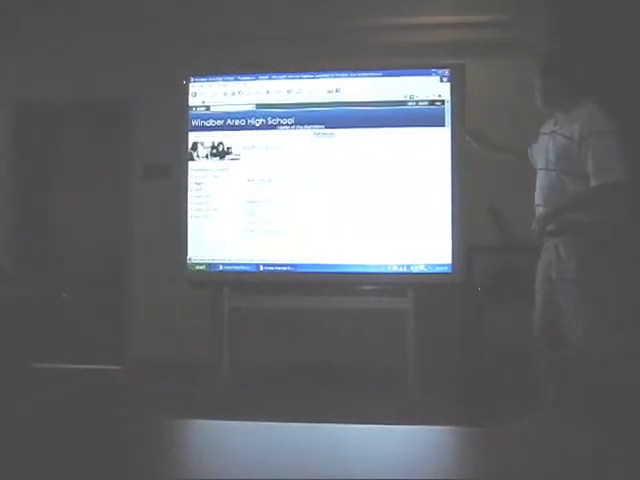
{"action": "left_click", "coordinate": [470, 150]}
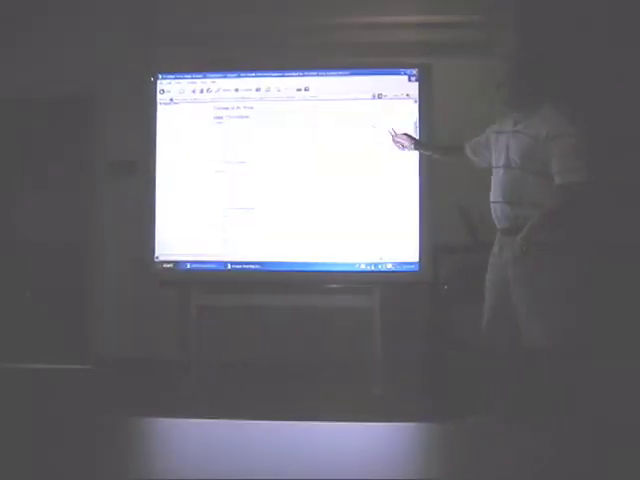